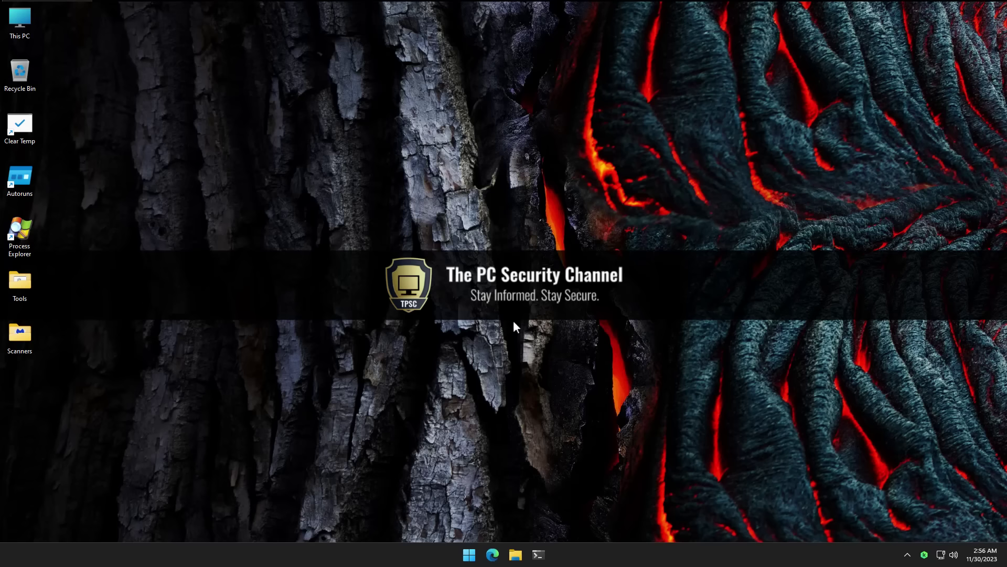
Open Kaspersky Standard's main window from its system tray icon
click(926, 560)
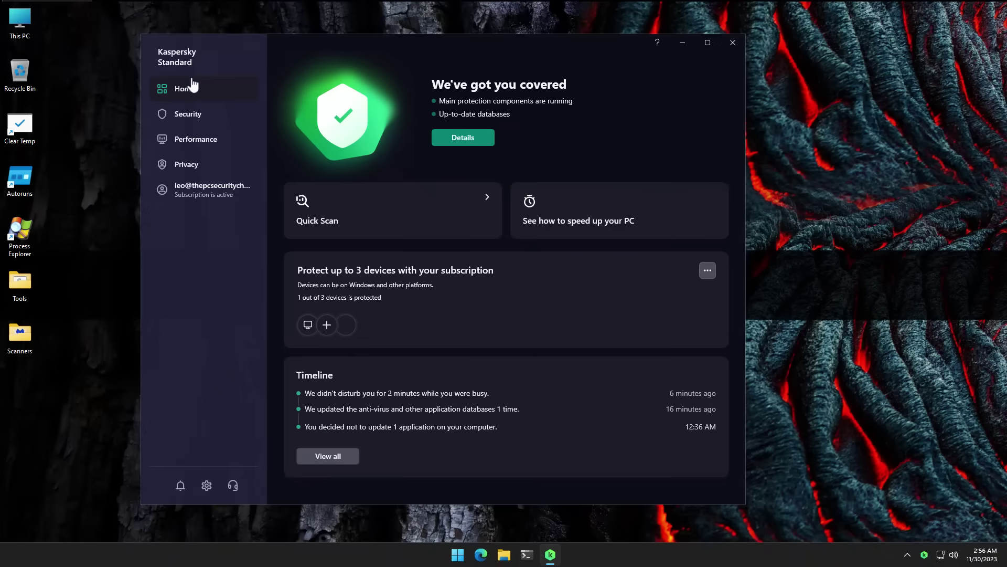
Switch Kaspersky to the Security page listing the enabled protection components
click(186, 117)
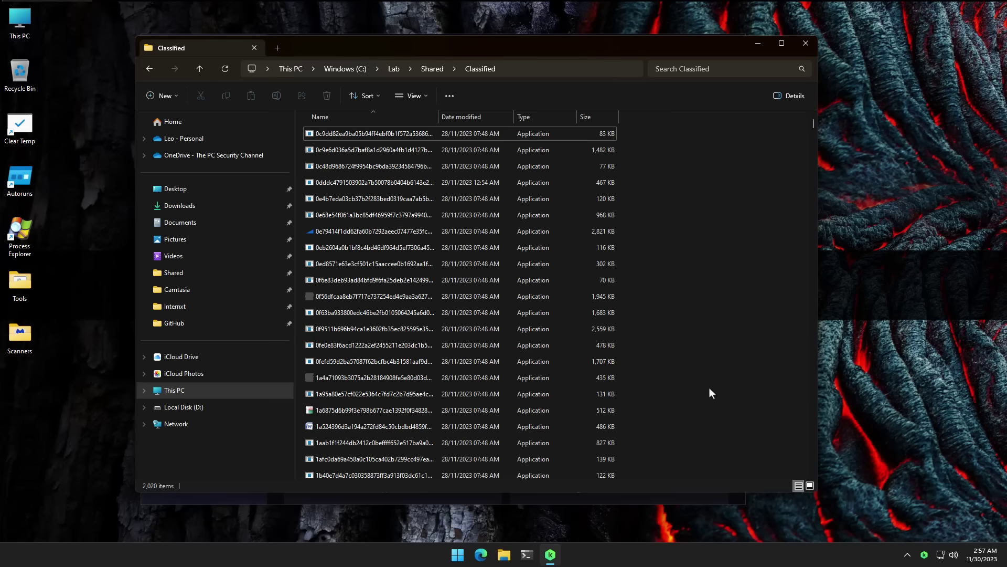
Scroll through the 2,020 samples in the Classified folder, then switch to the Mal-X dashboard
scroll(709, 389, down, 10)
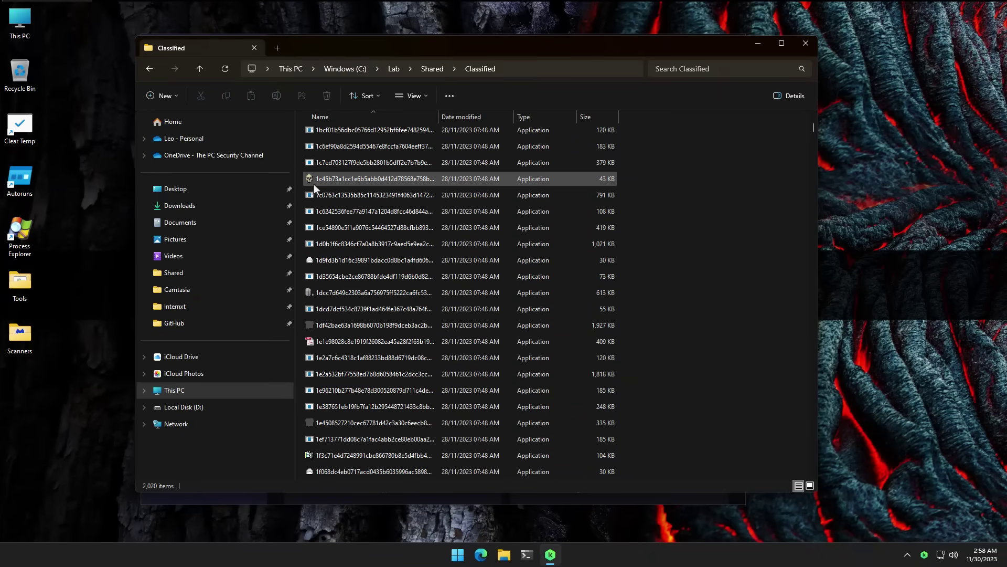
click(550, 555)
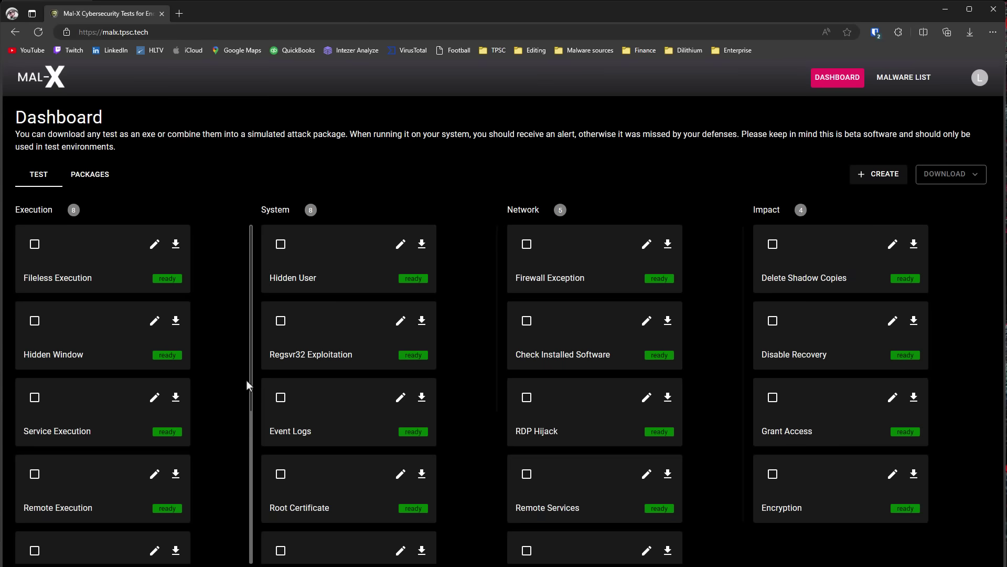
Switch the Mal-X dashboard to the PACKAGES list of attack packages
click(97, 178)
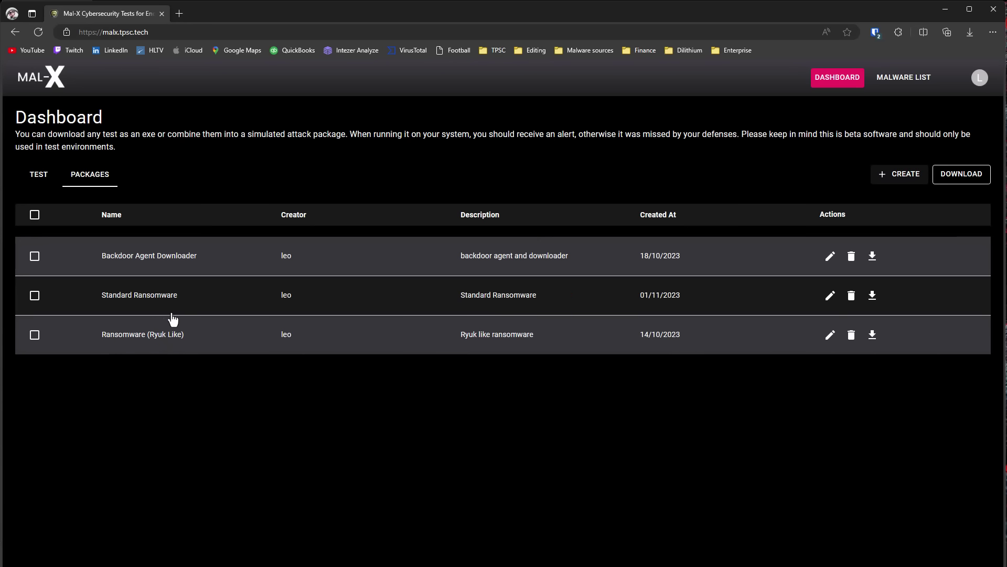
Review the details of the Backdoor Agent Downloader and Standard Ransomware packages
click(149, 273)
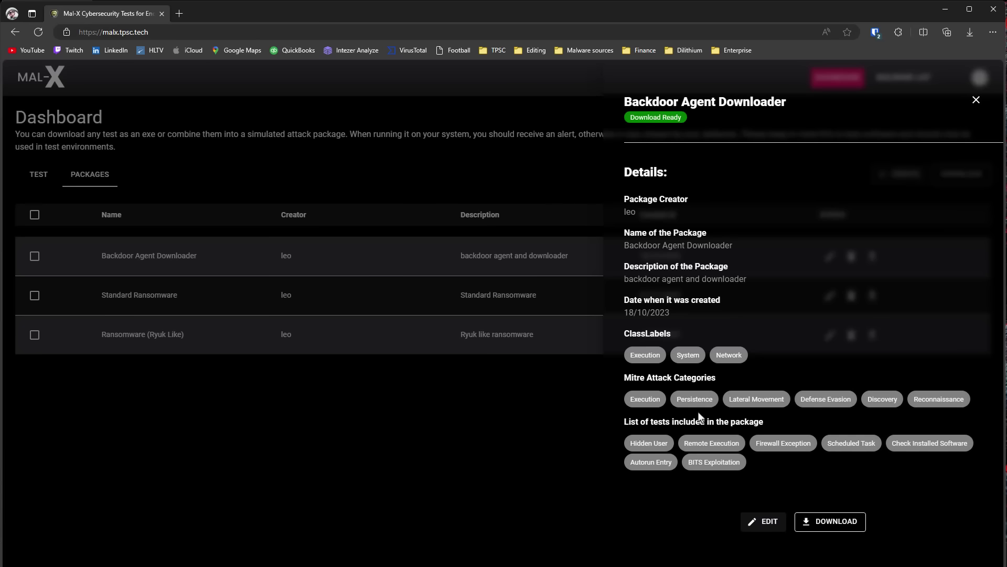
click(501, 298)
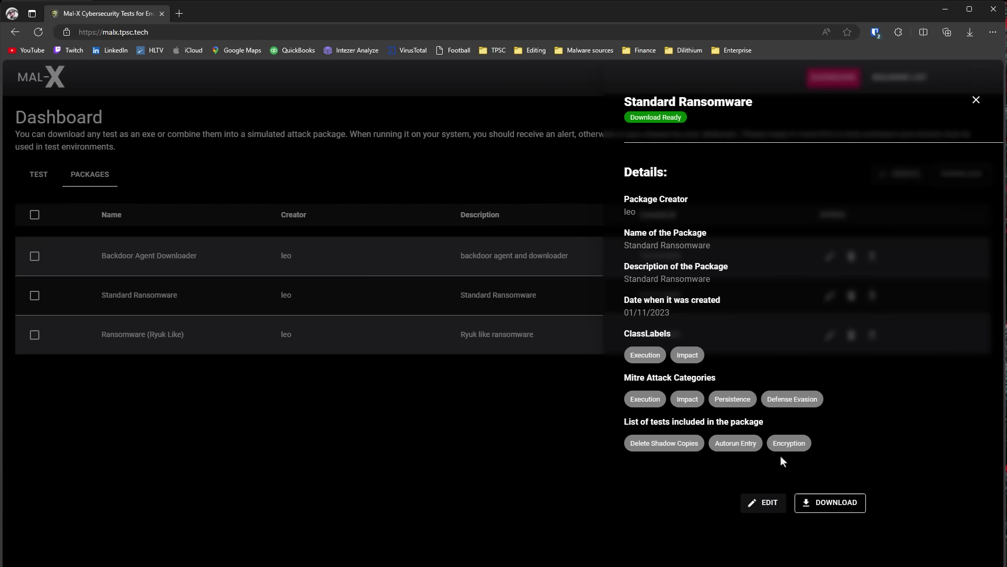
click(600, 399)
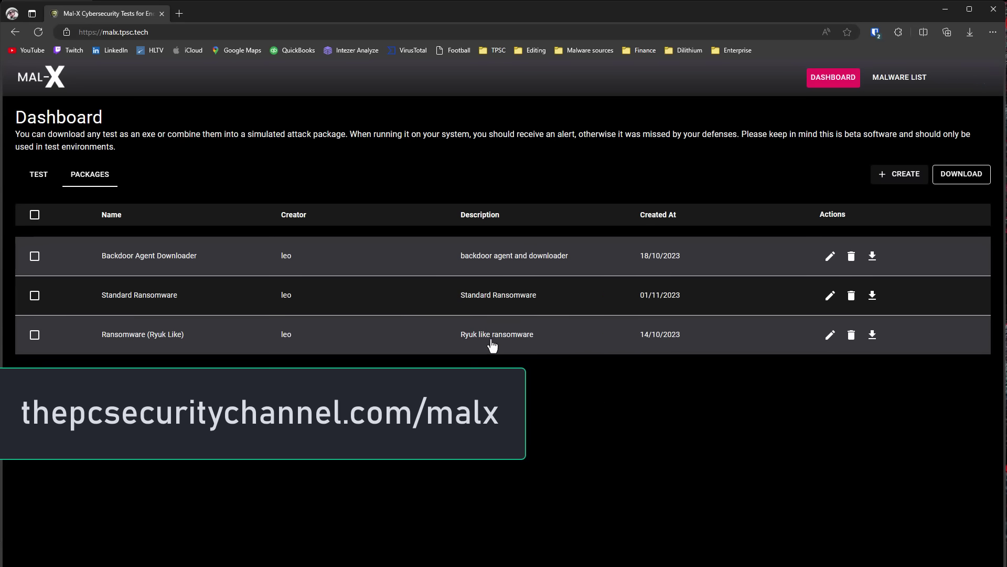
Download Backdoor Agent Downloader, Standard Ransomware and Ransomware (Ryuk Like) as .exe files
click(873, 259)
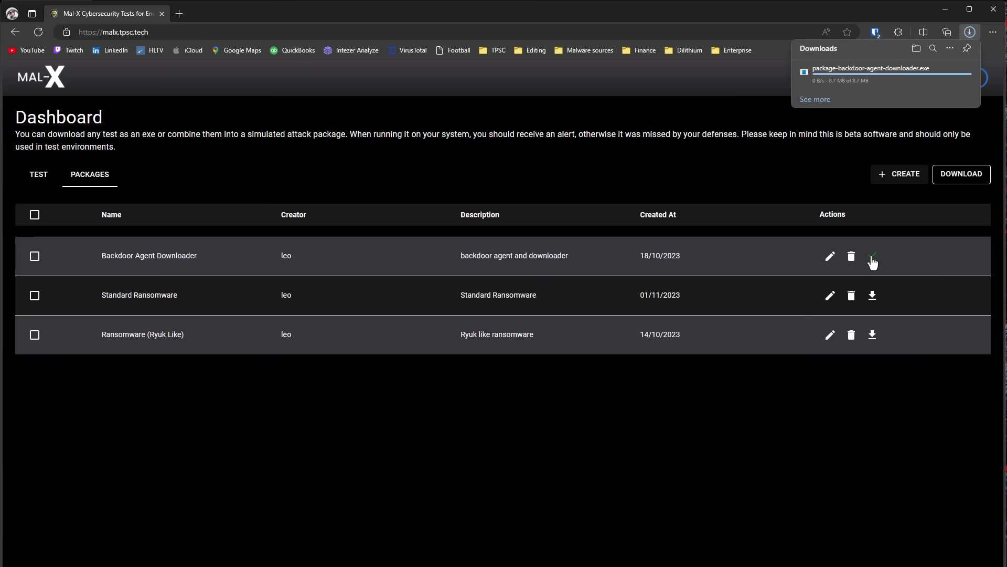
click(872, 296)
click(872, 336)
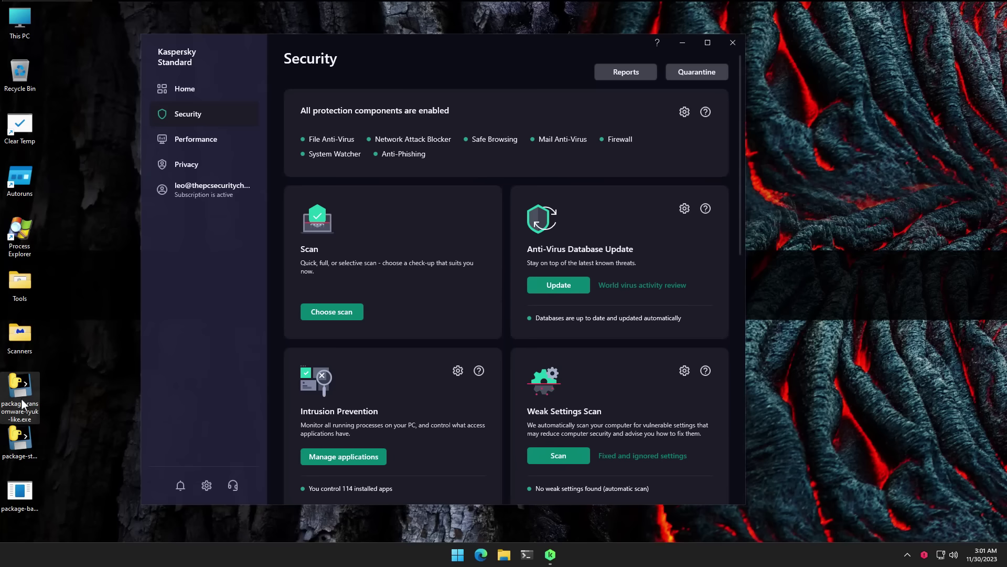
Run package-ransomware-ryuk-like.exe and open the report of its PDM:Trojan.Win32.Generic detection
double_click(22, 404)
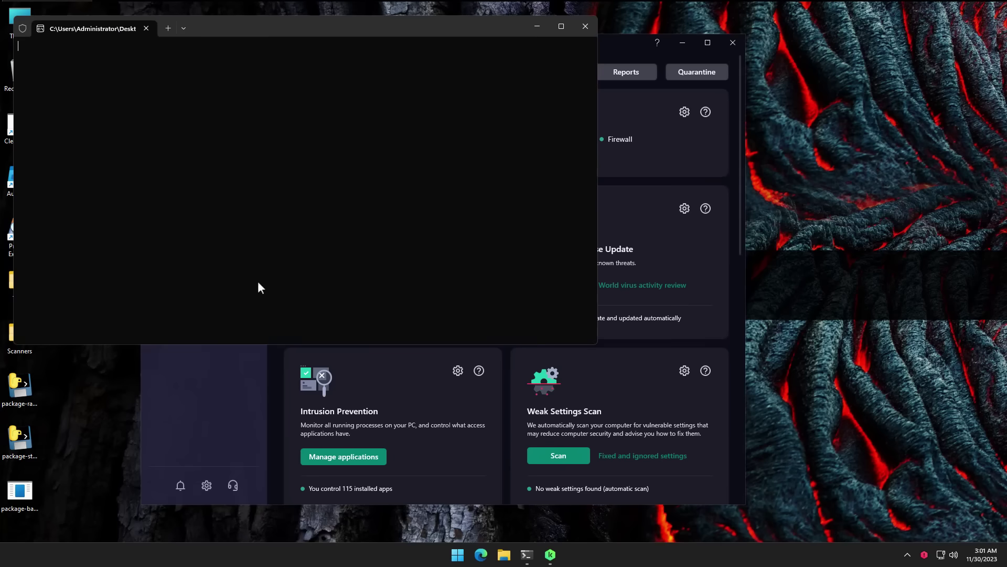
click(608, 43)
click(221, 94)
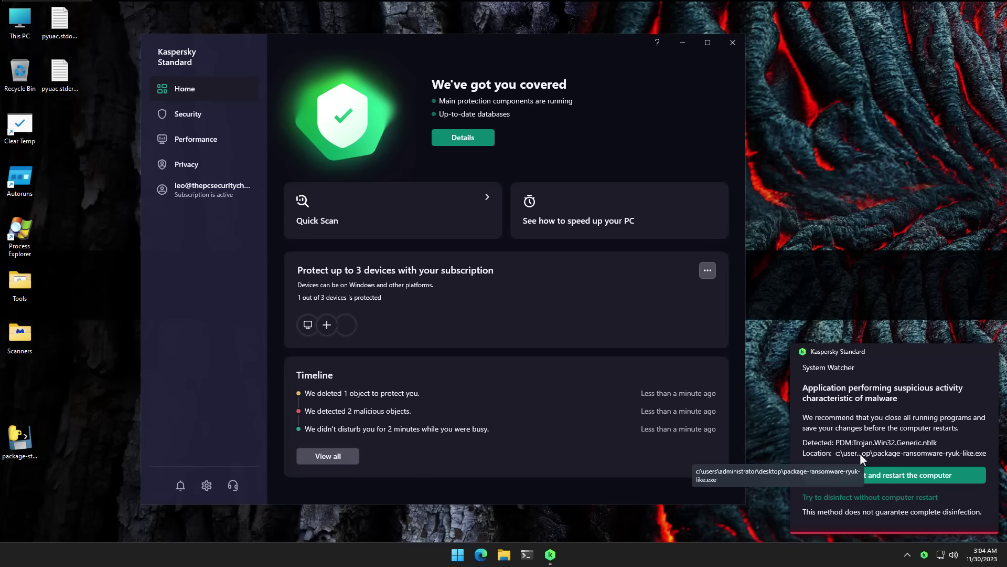
click(329, 414)
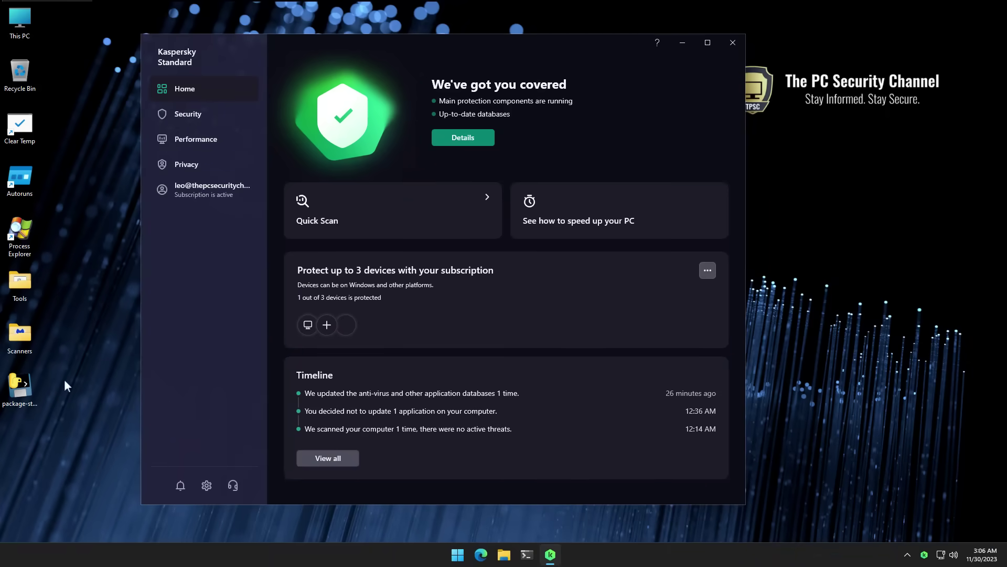
Run package-standard-ransomware.exe and view Details on the 'Protection is at risk' alert
click(22, 395)
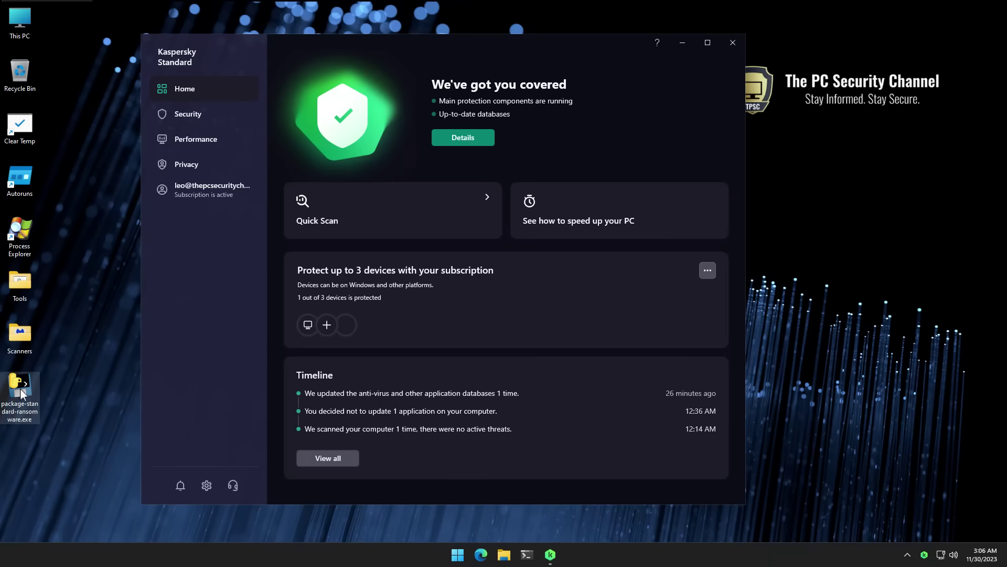
double_click(22, 395)
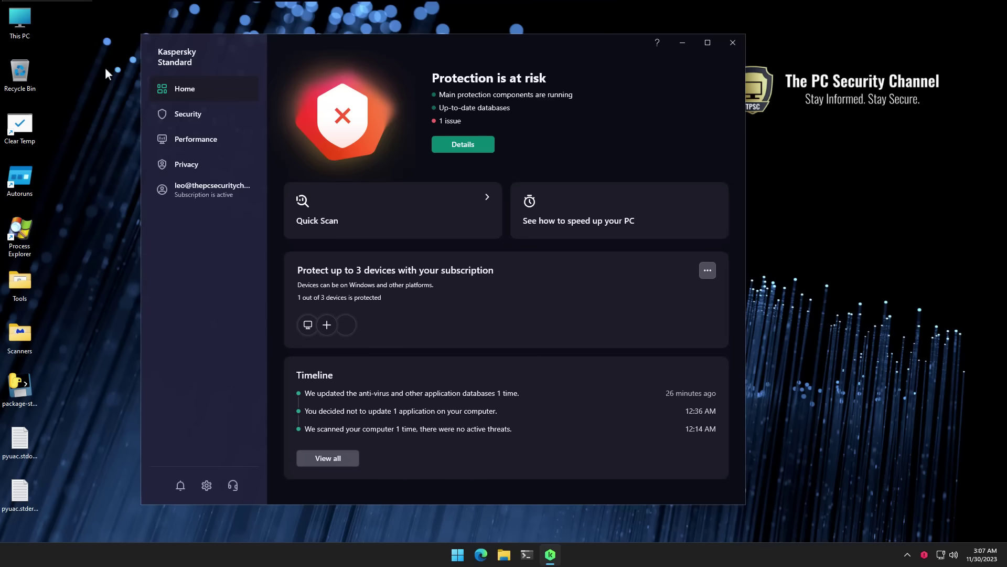
click(446, 149)
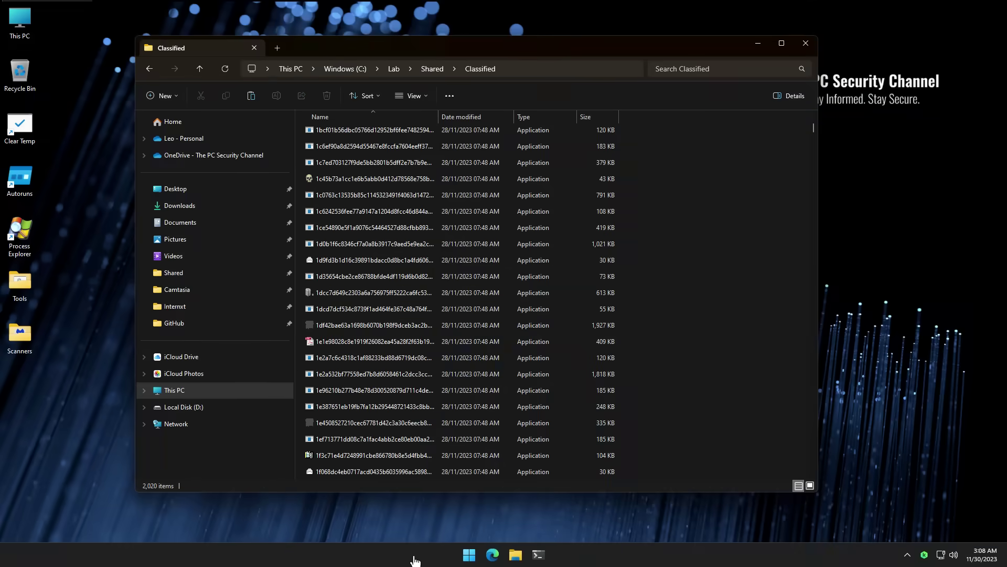
Close the sample folder, change PowerShell to Z:\Shared, and enter python malx.py -n
key(alt+F4)
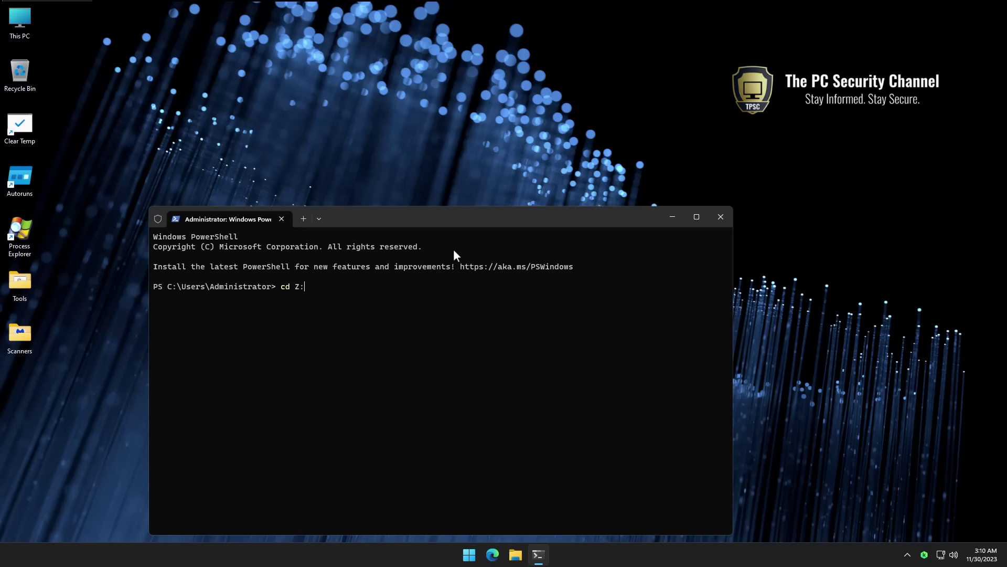
text(/Share)
key(BackSpace)
key(BackSpace)
key(BackSpace)
key(BackSpace)
text(hared)
key(Return)
text(python malx.py)
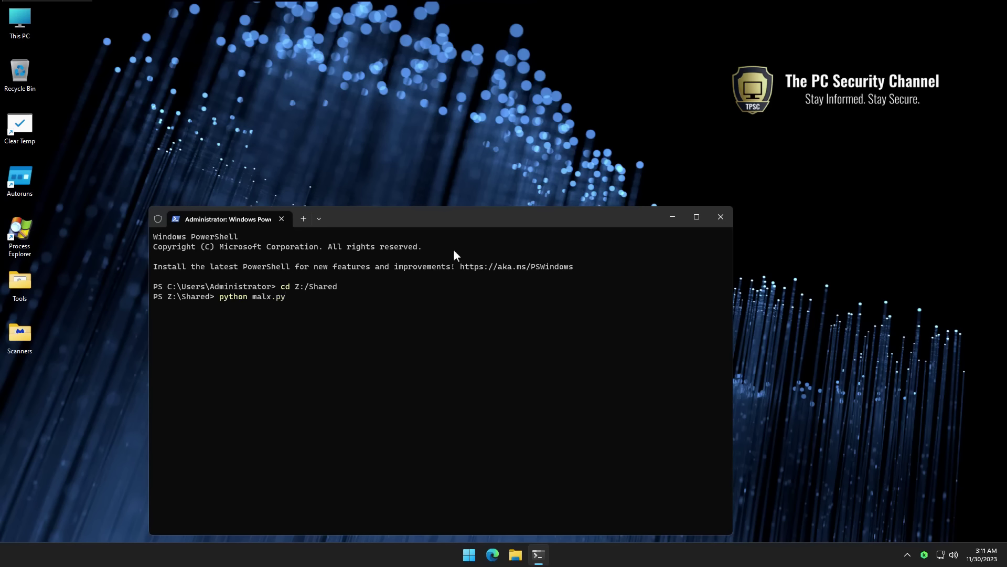
text( -n)
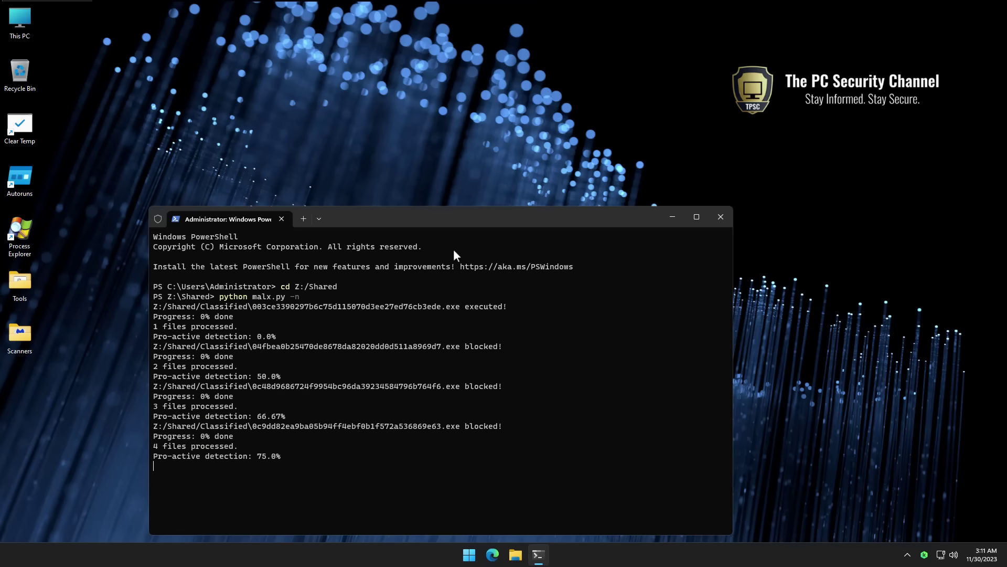
Check Kaspersky from the tray while malx.py runs, then return to the test console output
click(925, 555)
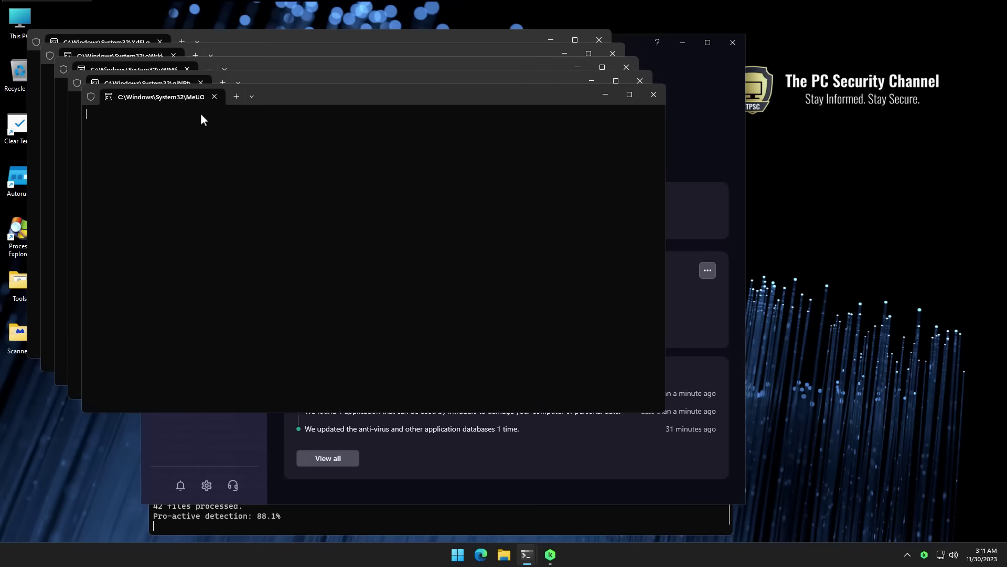
click(313, 515)
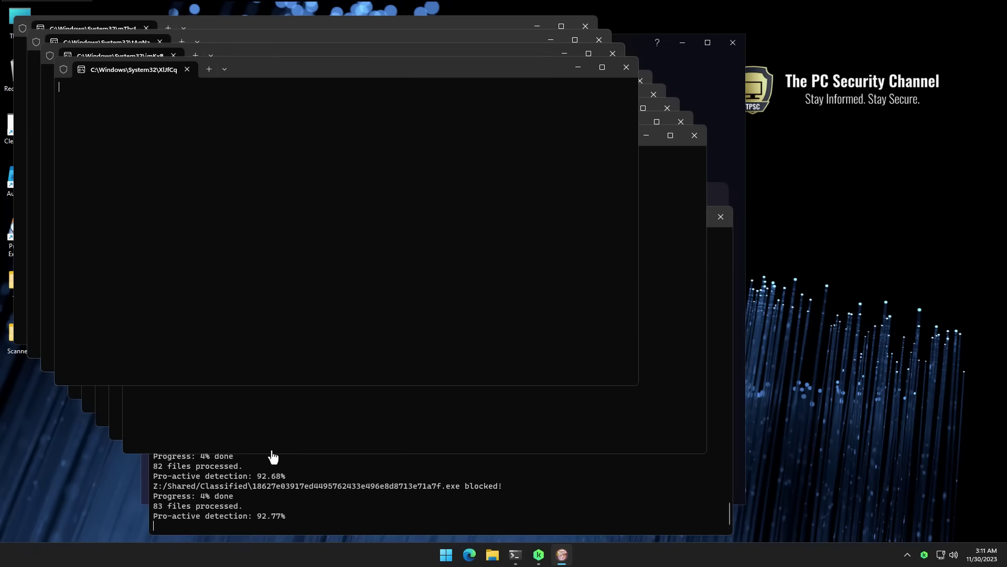
click(324, 494)
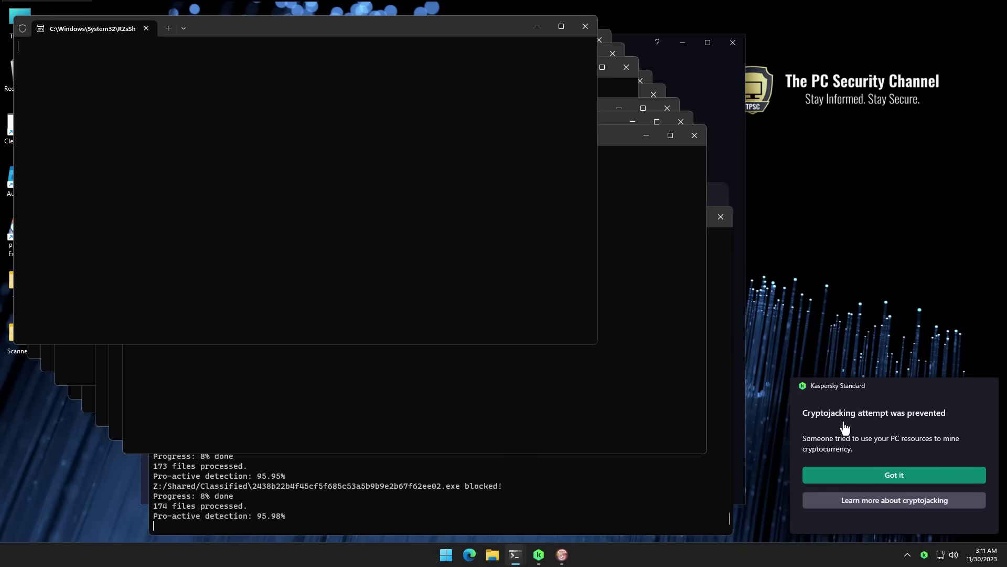
Dismiss the cryptojacking alert with Got it and bring the Kaspersky window forward
click(894, 473)
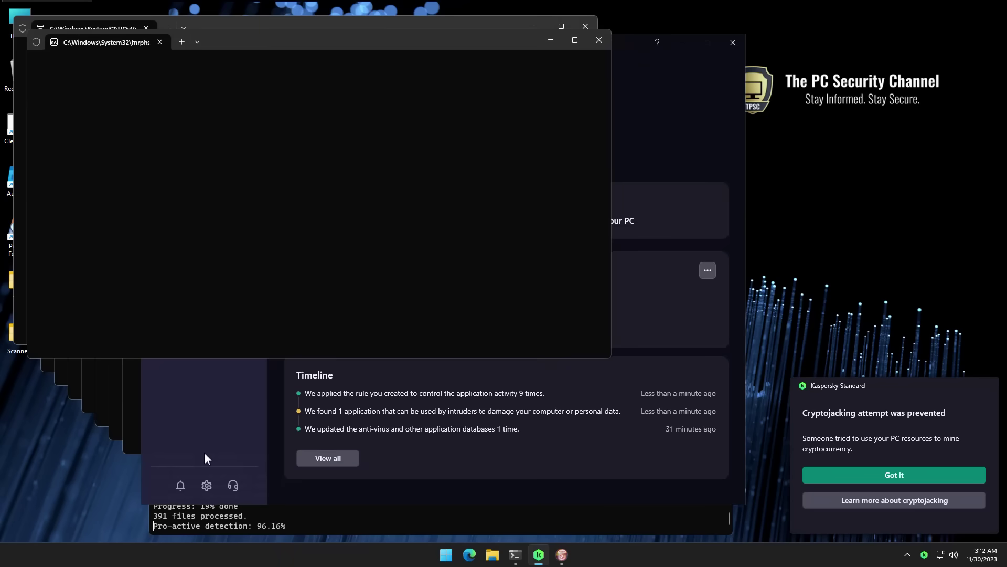
click(686, 138)
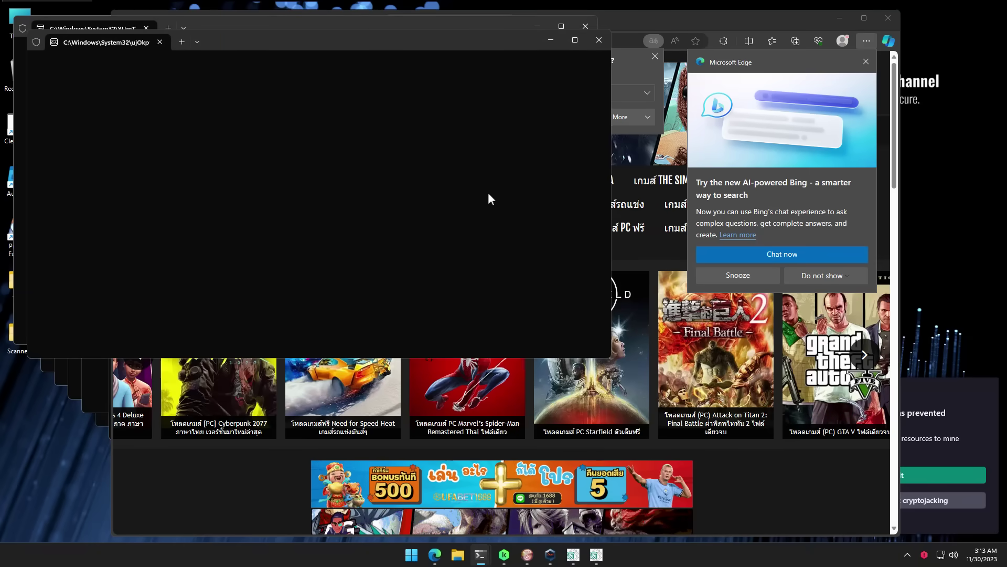
Dismiss Edge's Bing chat promotion and close the game-download website window
click(867, 62)
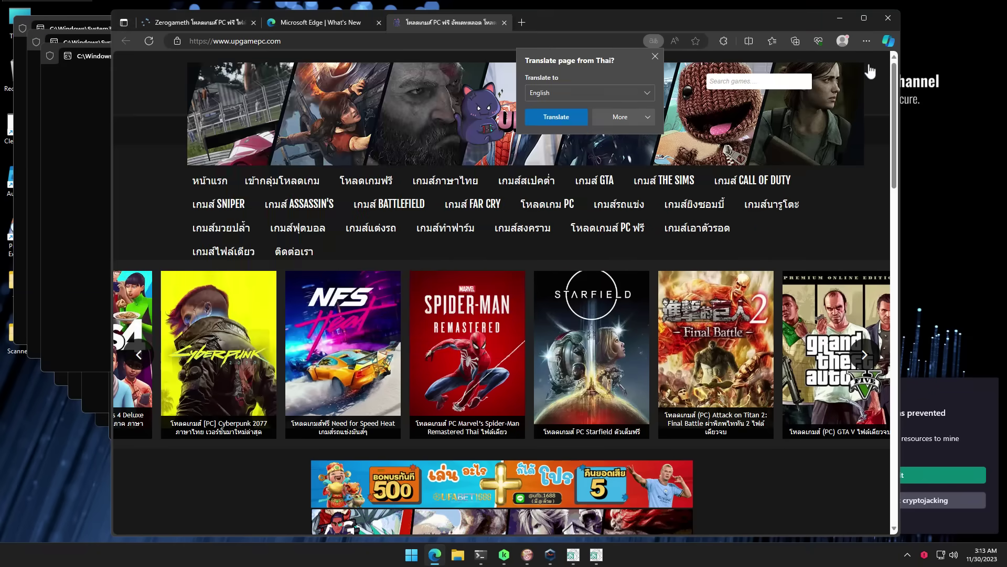
click(887, 20)
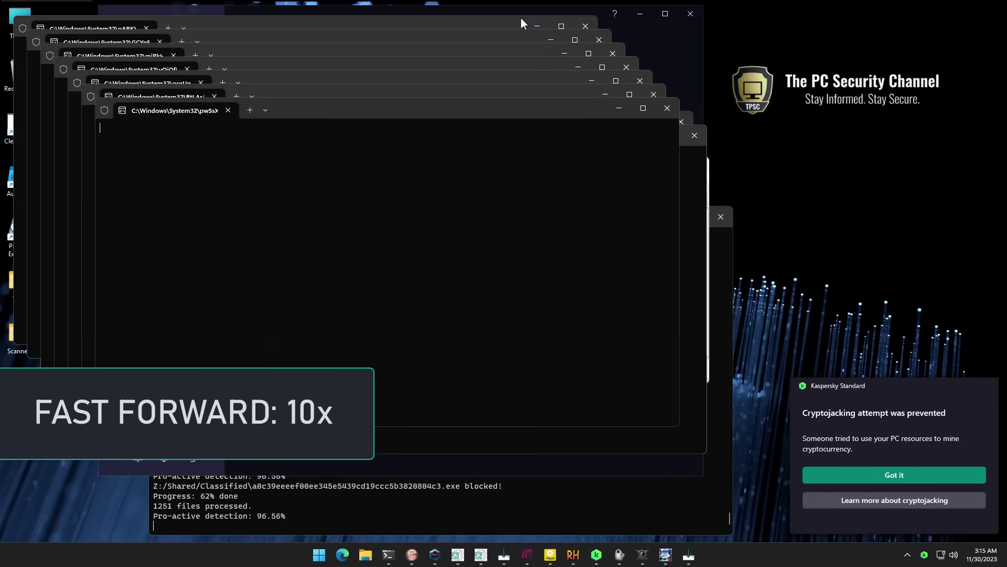
Close the two spawned malware console windows and bring up Kaspersky's Home screen
click(684, 53)
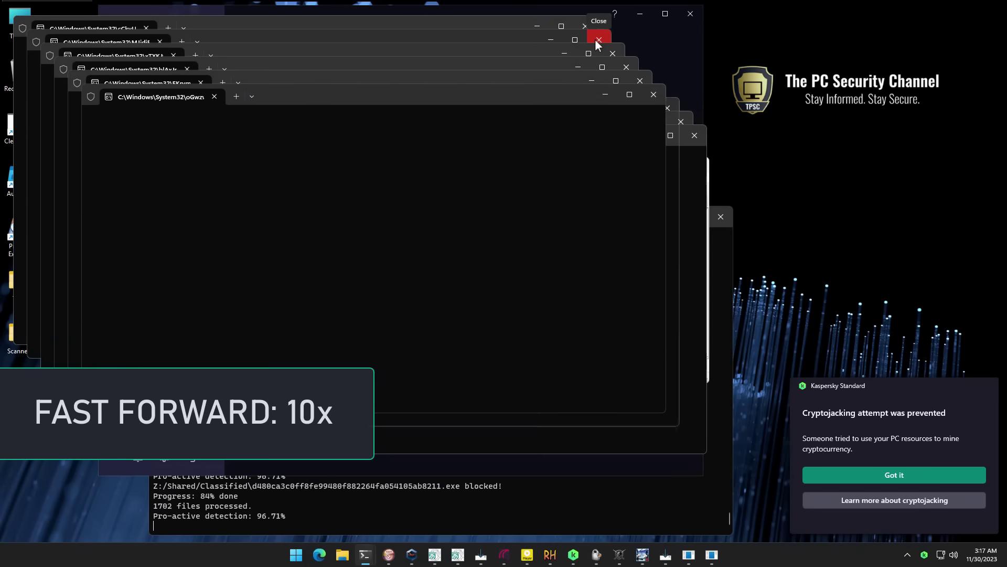
click(596, 39)
click(690, 137)
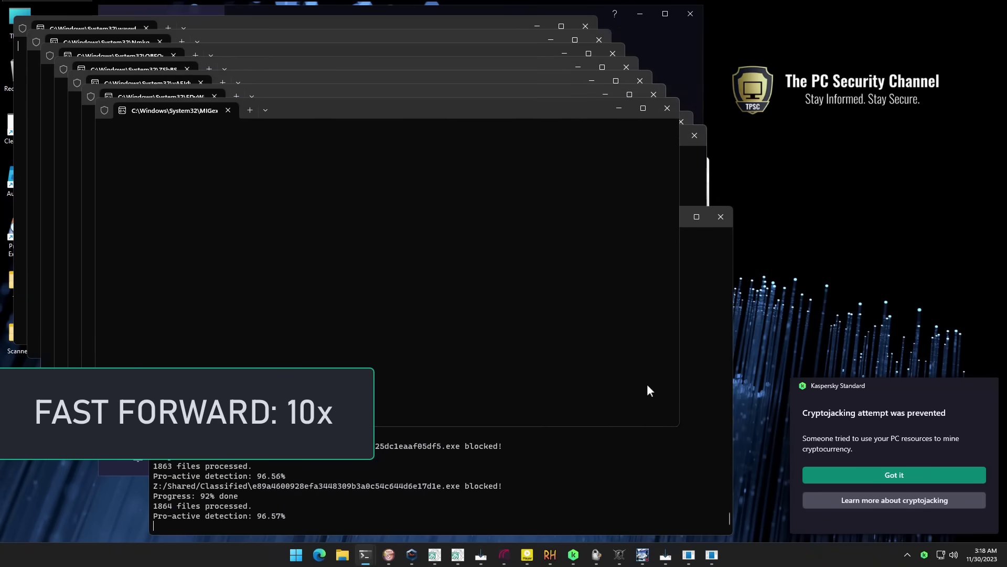
click(574, 555)
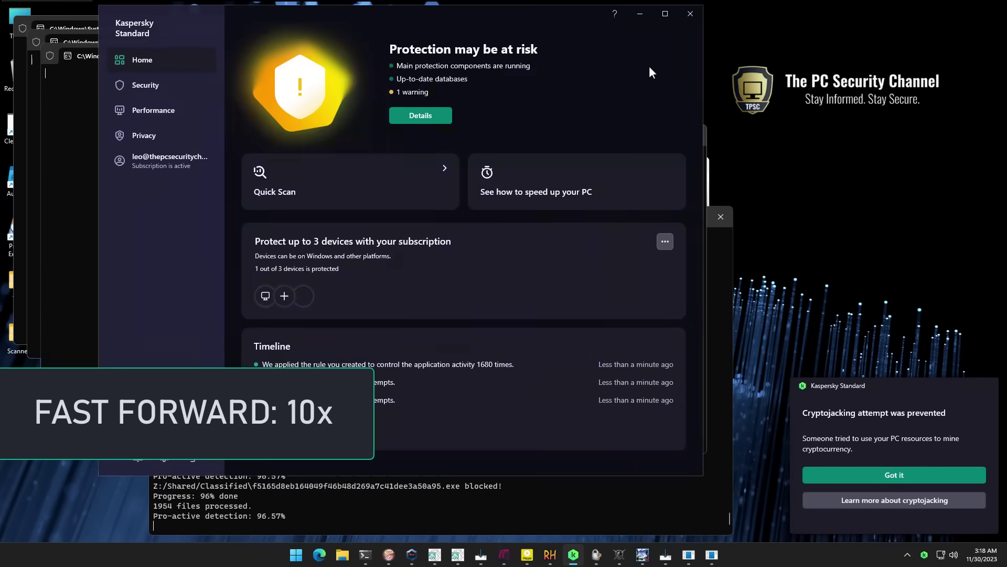
View the finished malx.py results at 96.53% pro-active detection and dismiss the error dialog
click(485, 488)
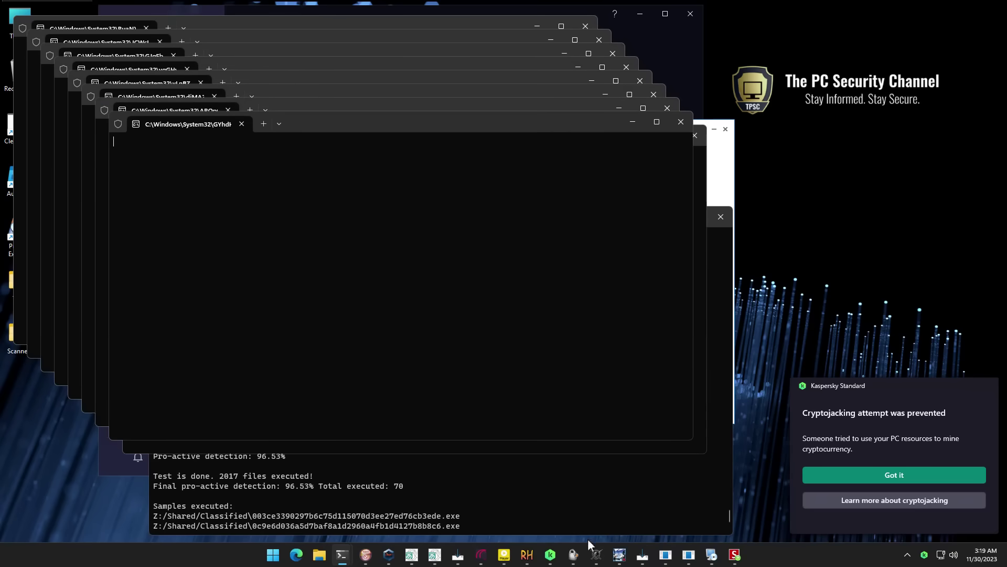
click(612, 355)
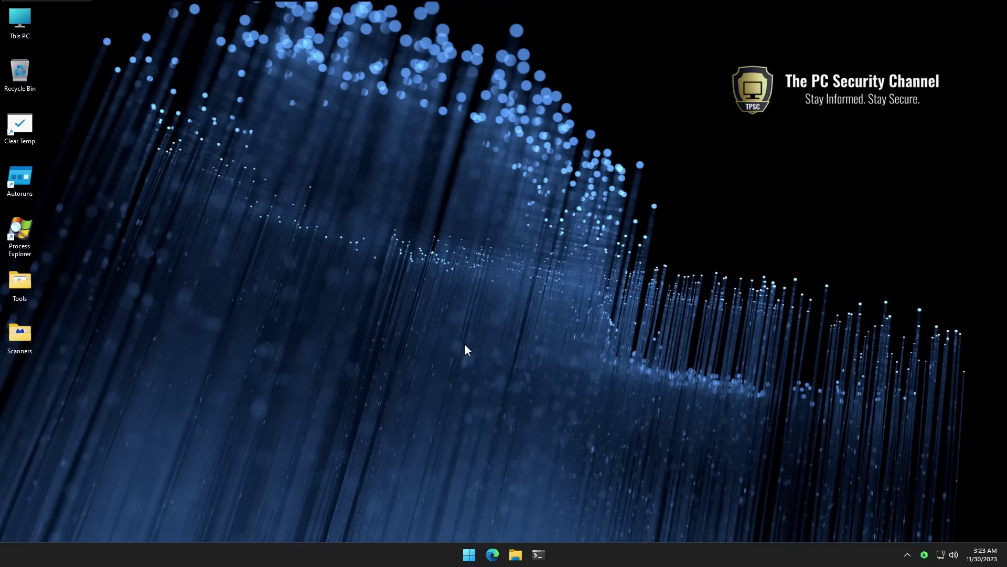
Open the desktop Scanners folder holding the seven second-opinion scanners
double_click(21, 335)
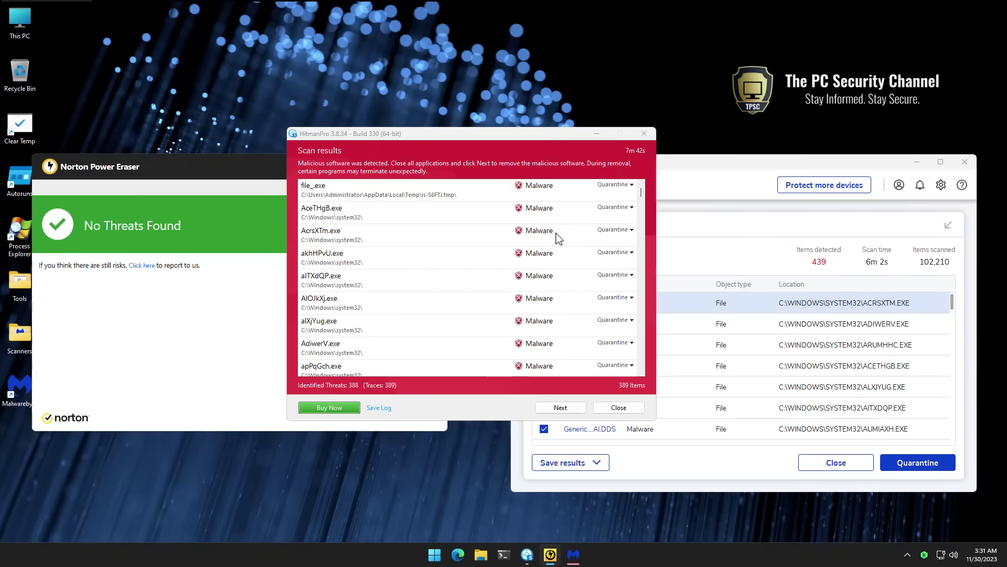
Inspect HitmanPro's details for jqeEZVj.exe, highlighting its Troj/Miner-ZJ detection, beside the Malwarebytes results
click(747, 271)
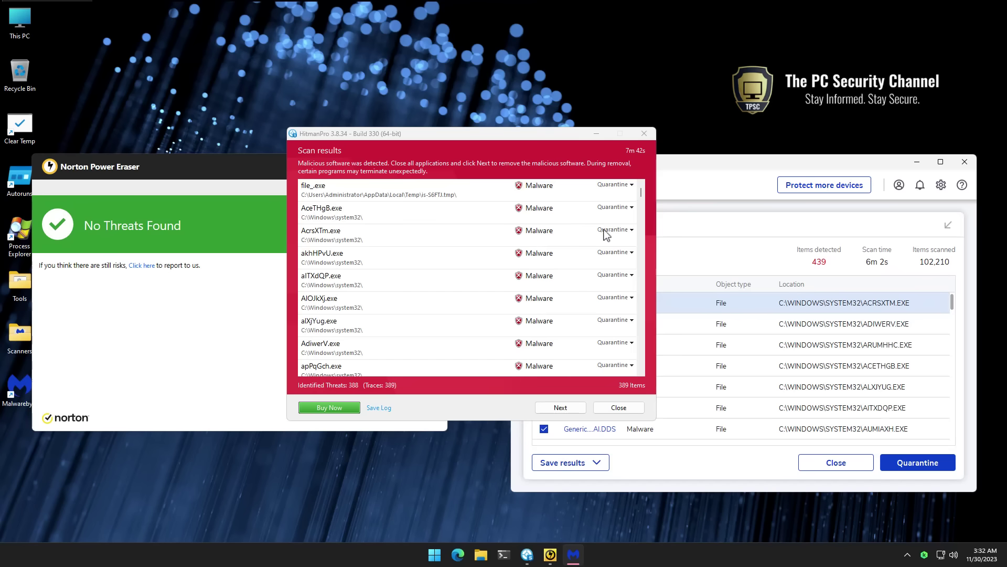
drag(641, 202, 642, 258)
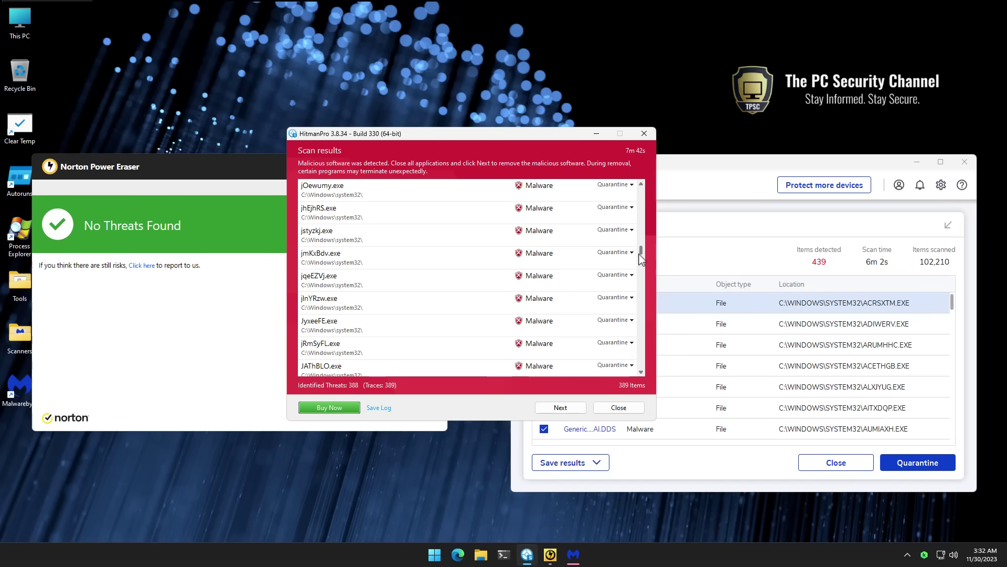
double_click(323, 281)
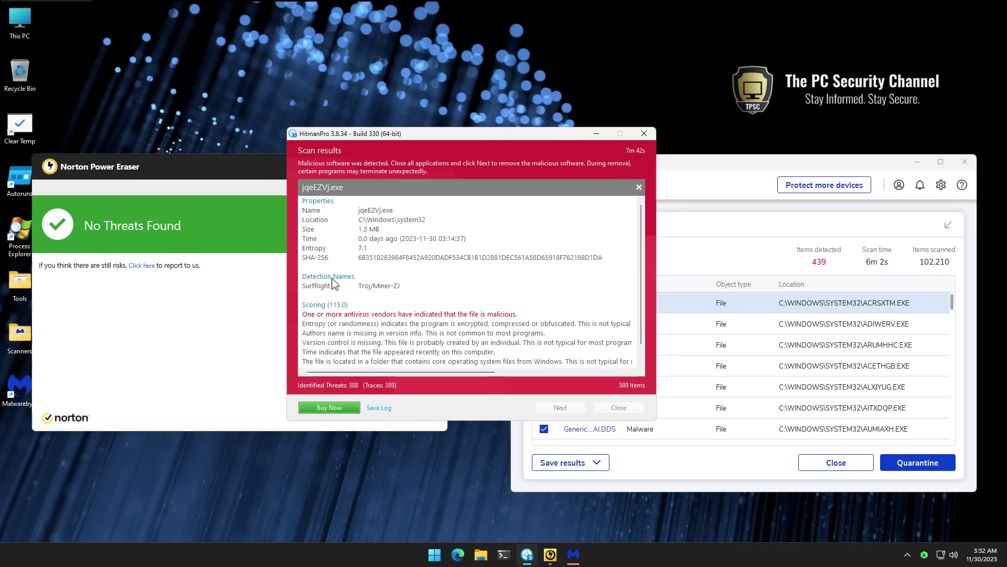
drag(358, 286, 405, 291)
click(754, 271)
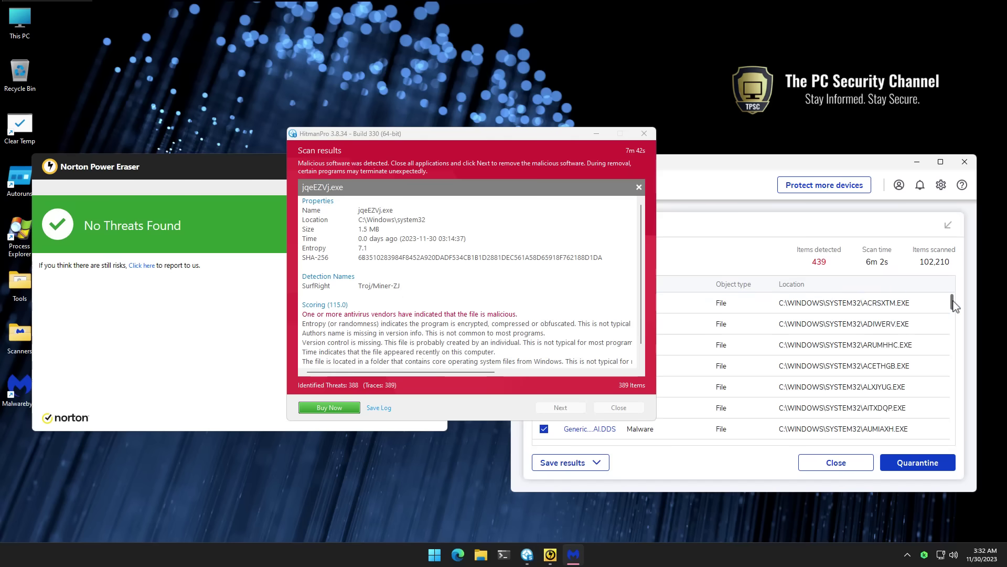
mouse_move(953, 305)
mouse_down()
mouse_move(951, 387)
mouse_move(956, 297)
mouse_up()
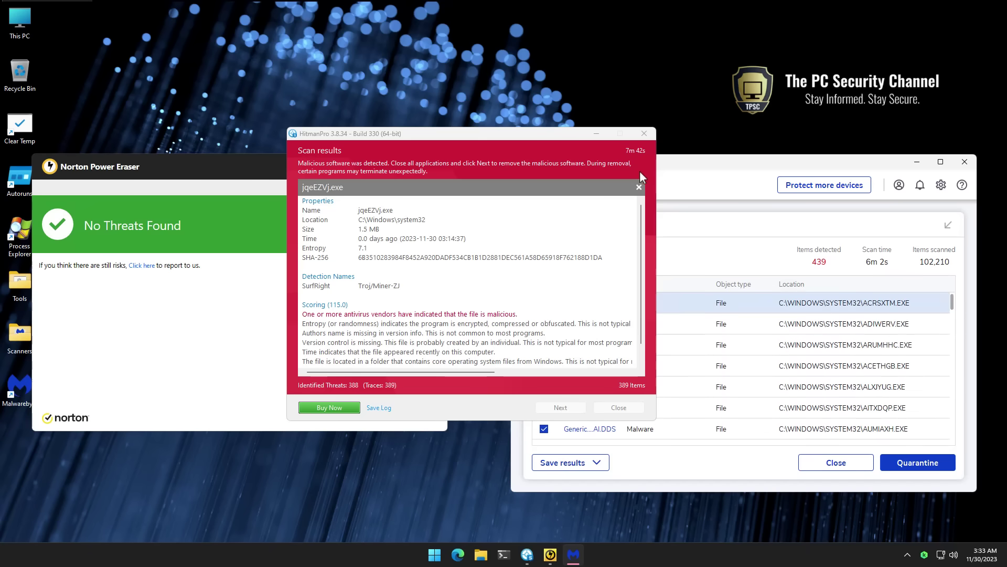
Minimize HitmanPro, close Norton Power Eraser, and open Kaspersky's Notification Center showing 221 pending objects
click(595, 133)
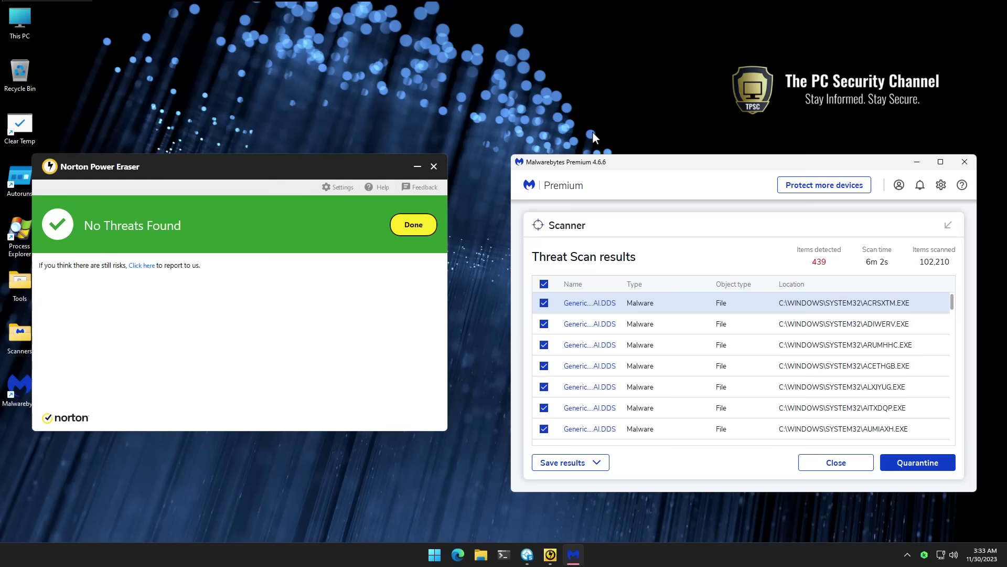
click(434, 166)
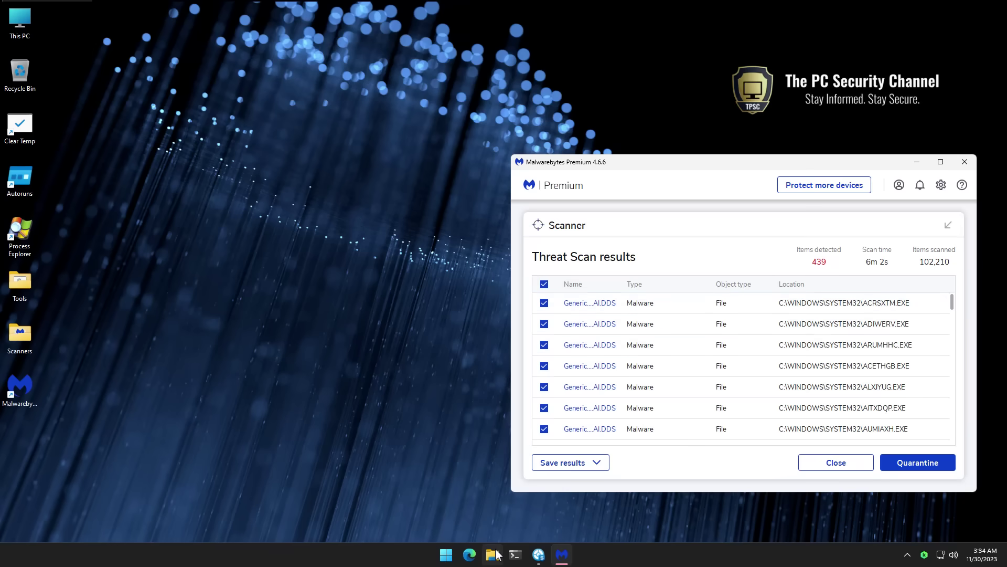
click(924, 554)
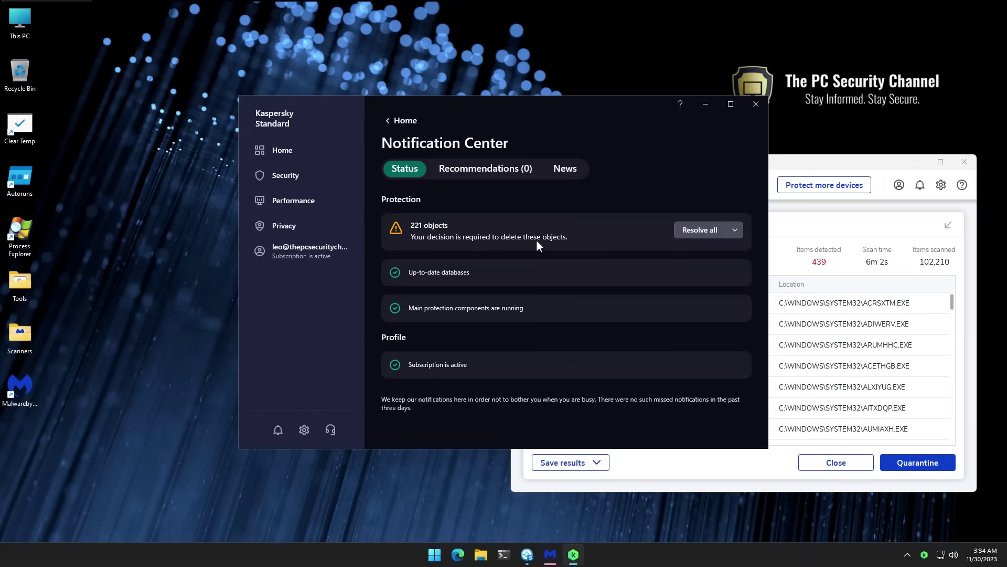
Resolve all 221 pending detections with Delete, applied to every object of that type
click(711, 231)
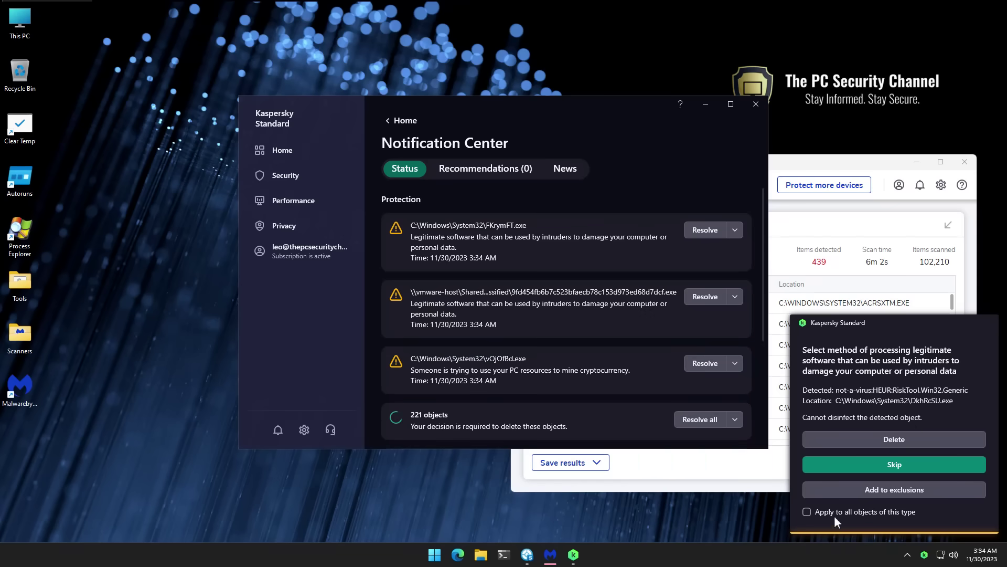
click(807, 512)
click(877, 441)
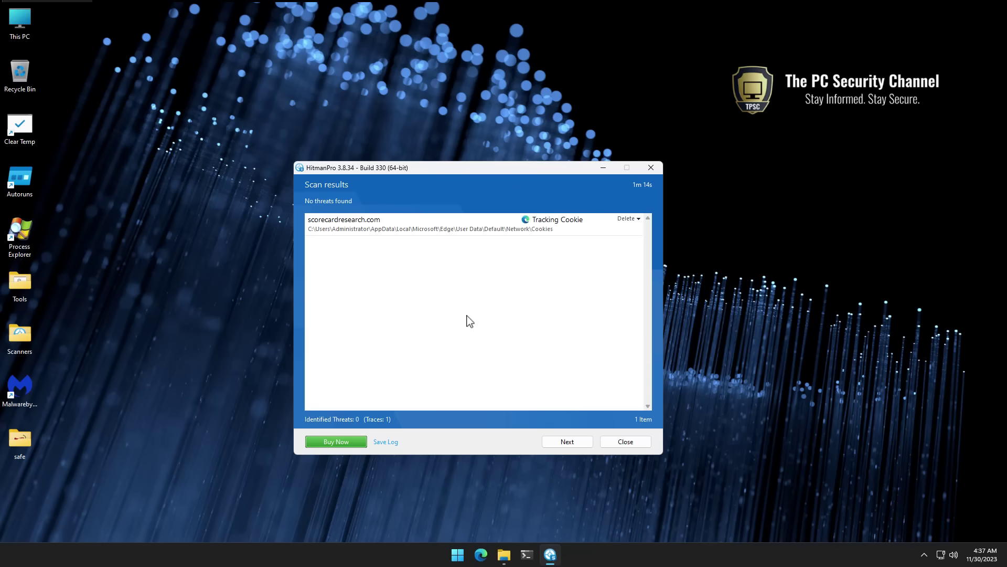
Close HitmanPro's no-threats rescan results window
click(603, 444)
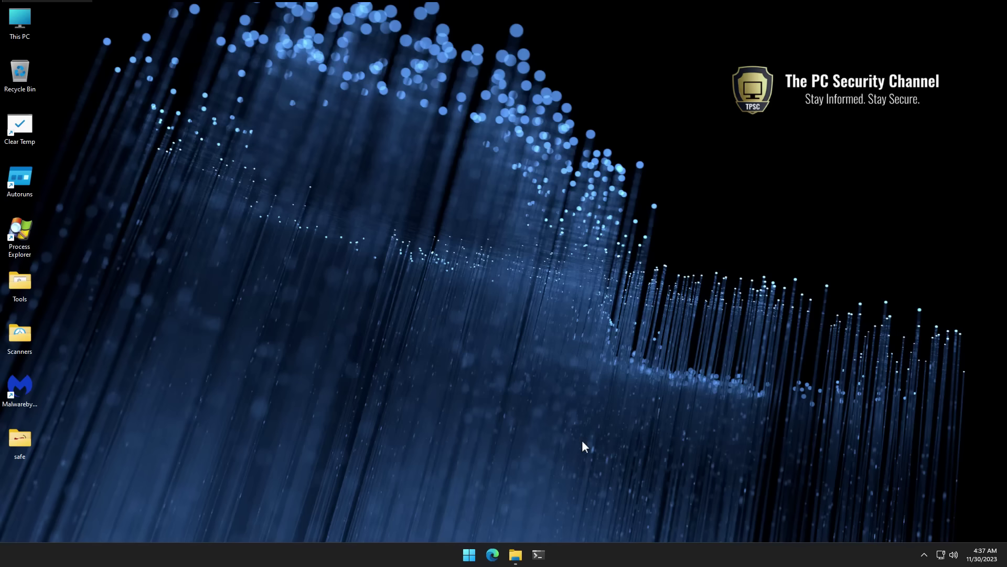
Open the 1,000-file safe folder and run Kaspersky's context-menu scan on it
double_click(26, 451)
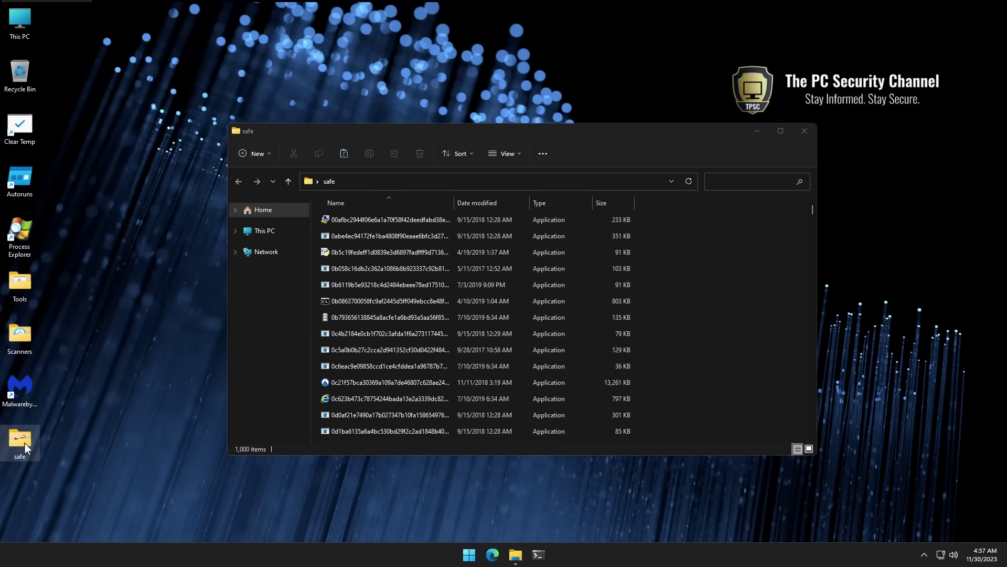
right_click(24, 442)
click(69, 242)
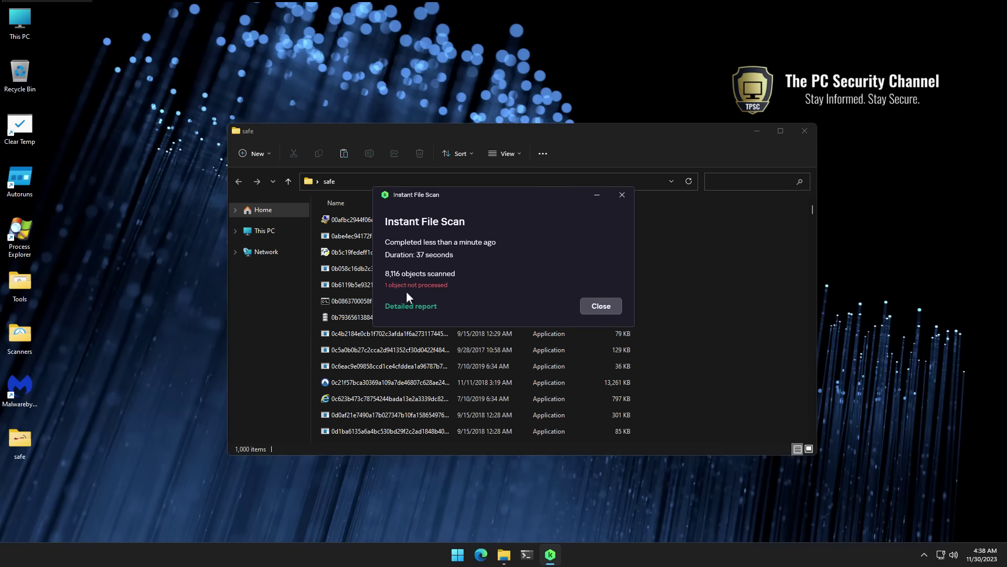
Review the Notification Center list of safe files flagged as legitimate software usable by intruders
click(408, 295)
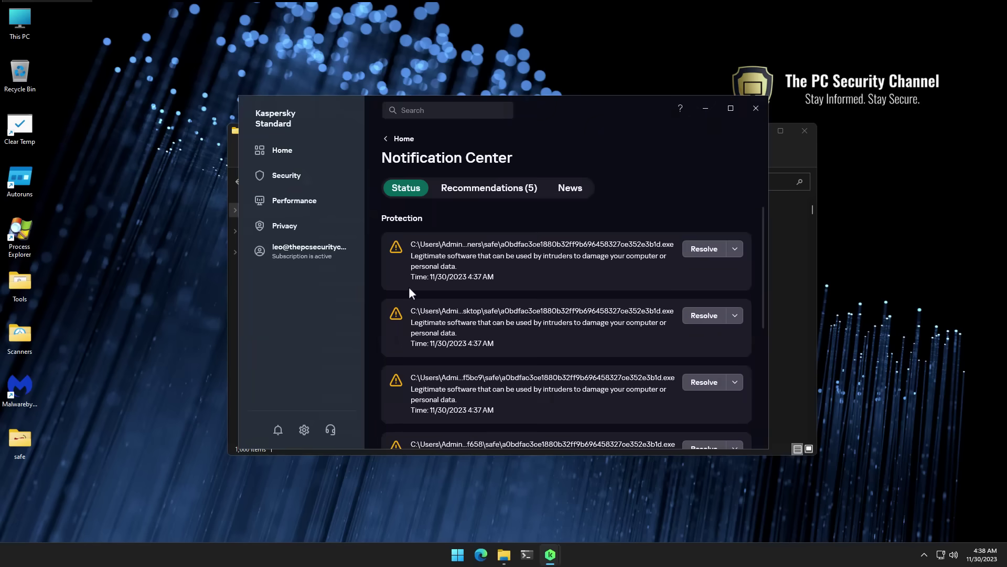
scroll(409, 288, down, 2)
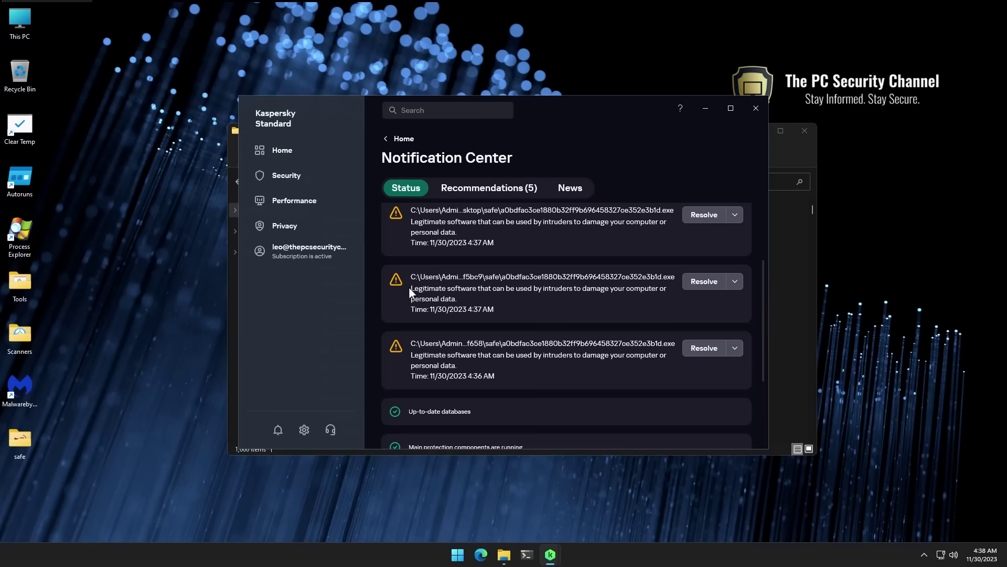
scroll(408, 287, up, 2)
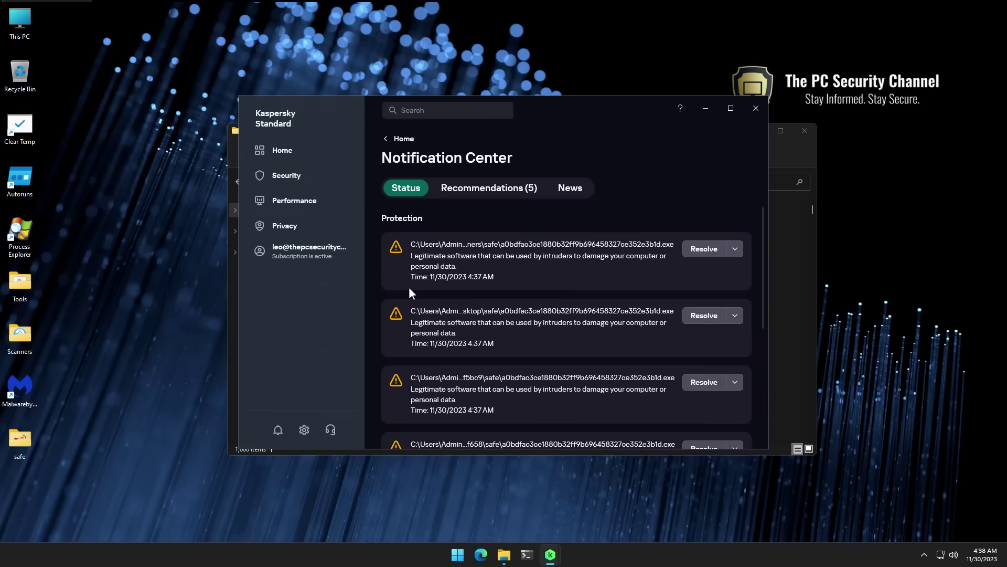
scroll(408, 286, down, 3)
scroll(414, 375, up, 3)
Close the Kaspersky main window and the safe-files folder, leaving the Instant File Scan summary
click(756, 108)
click(805, 131)
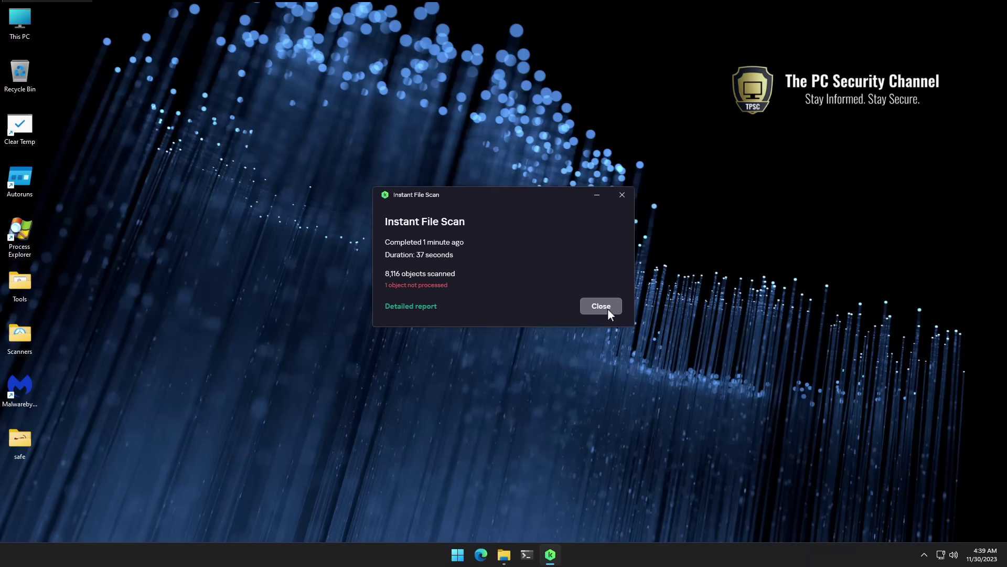